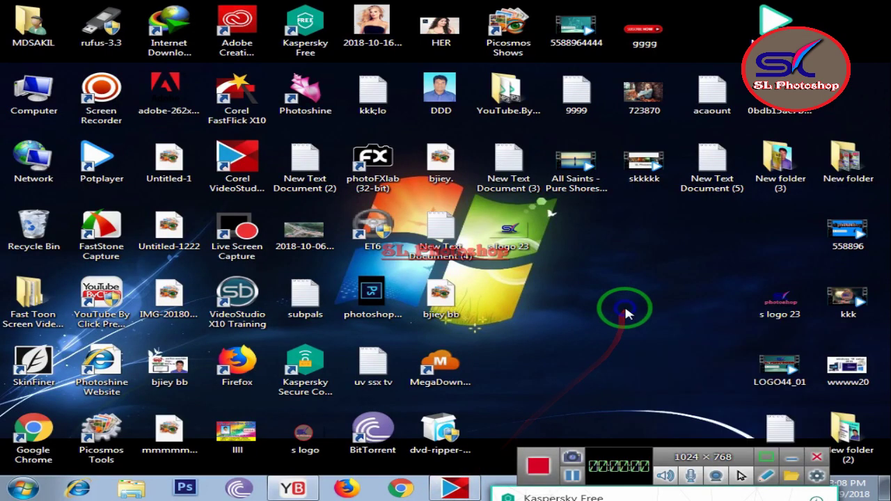
Refresh the desktop and bring the VideoStudio editor window back from the taskbar
right_click(624, 313)
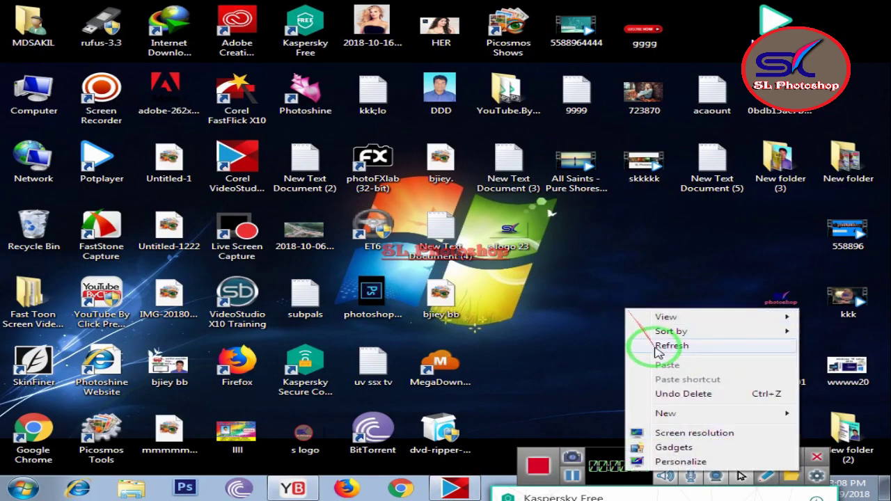
left_click(658, 339)
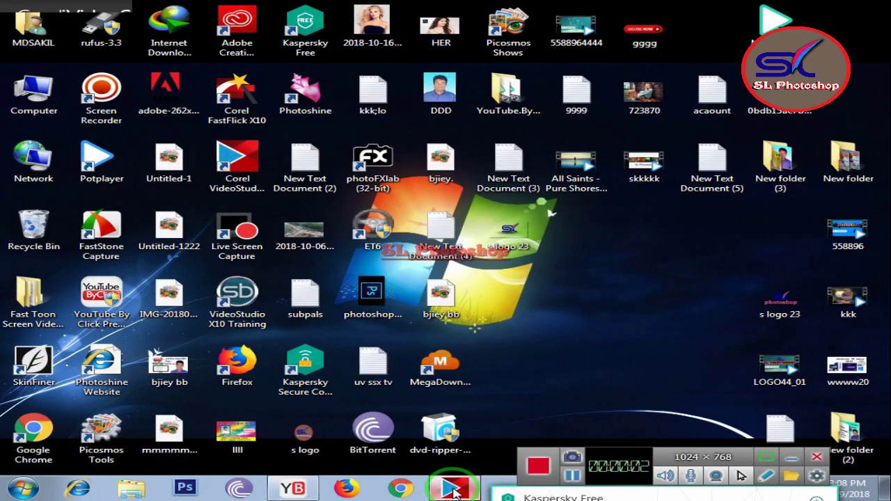
left_click(454, 491)
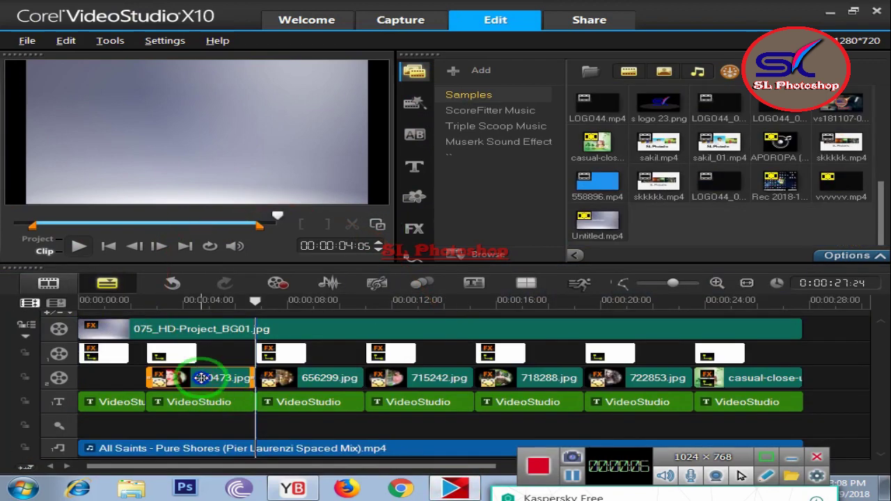
Replace the 610473.jpg clip with the photo 01155 from Desktop > New folder (3)
right_click(202, 378)
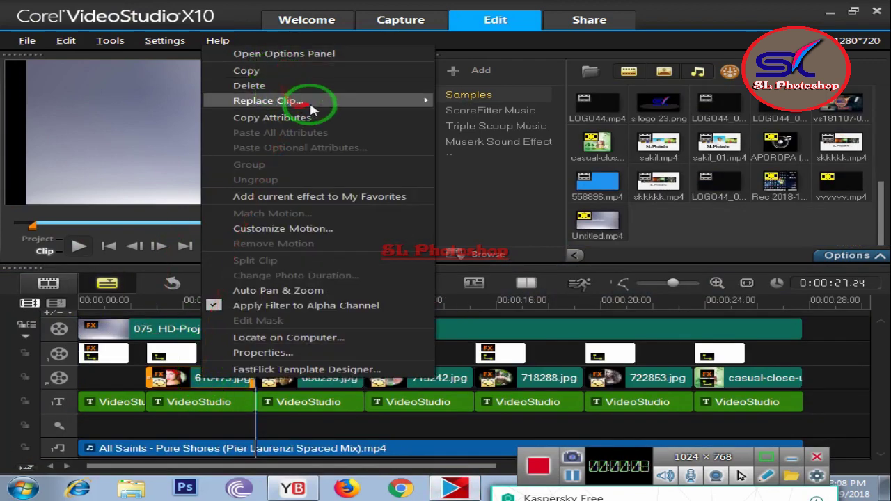
left_click(492, 118)
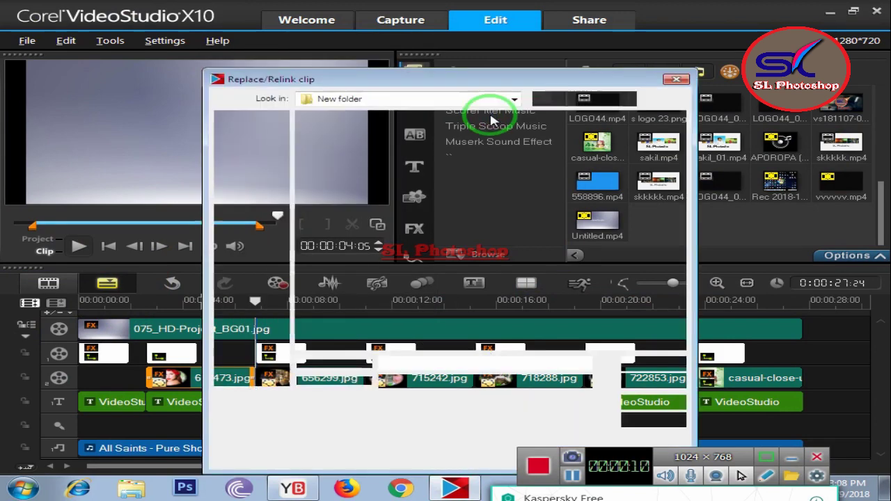
left_click(253, 167)
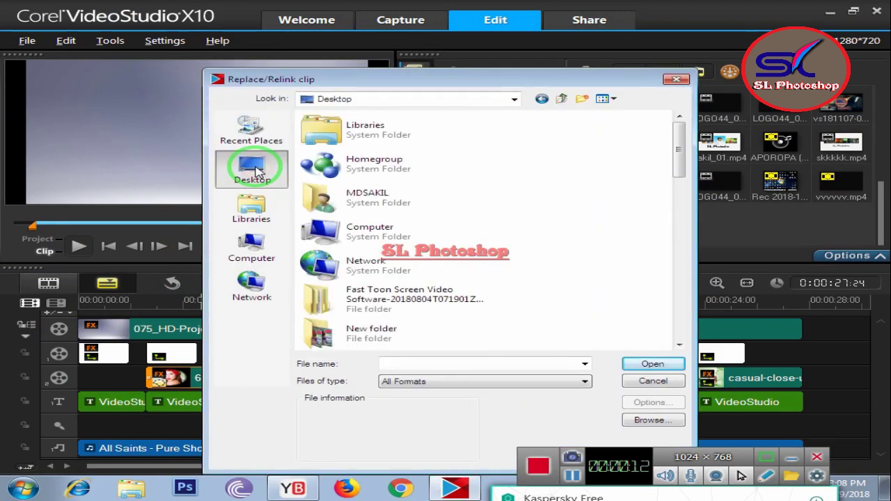
left_click_drag(677, 148, 677, 185)
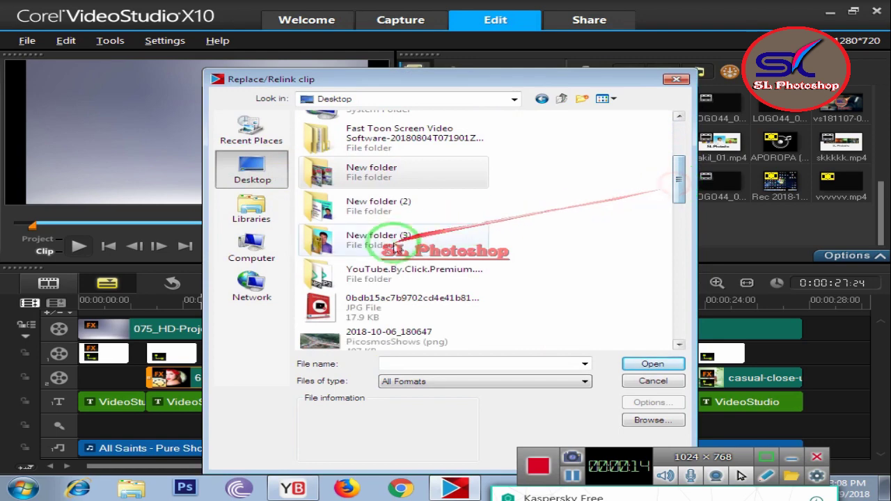
double_click(369, 239)
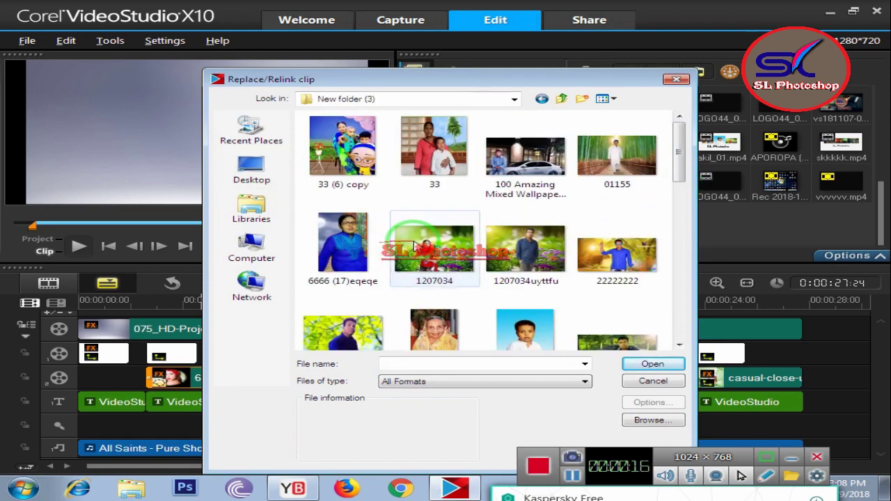
left_click_drag(676, 167, 676, 168)
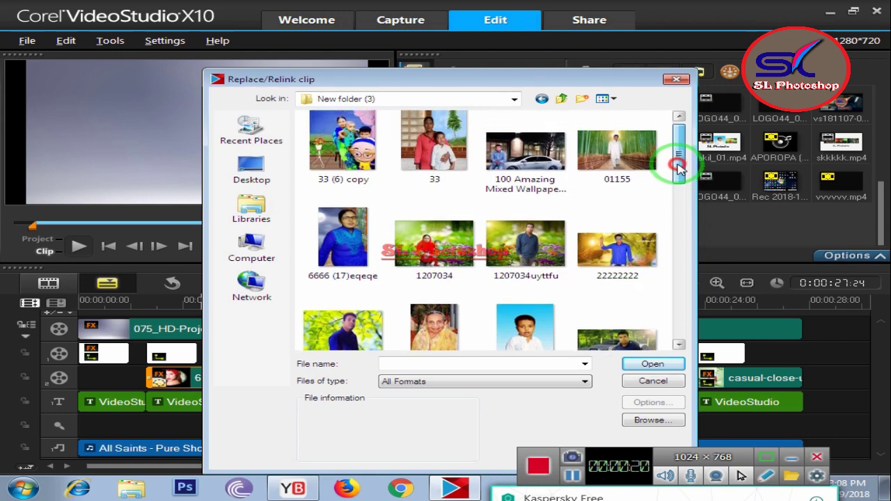
left_click(623, 153)
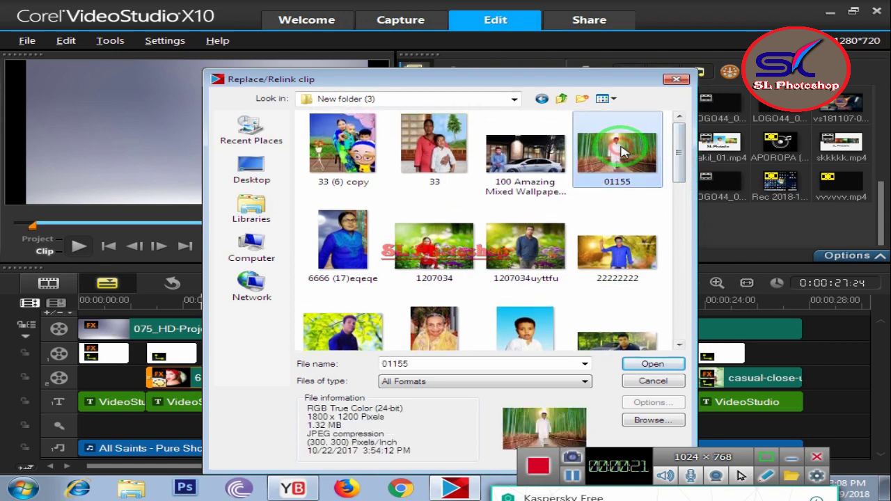
left_click(646, 364)
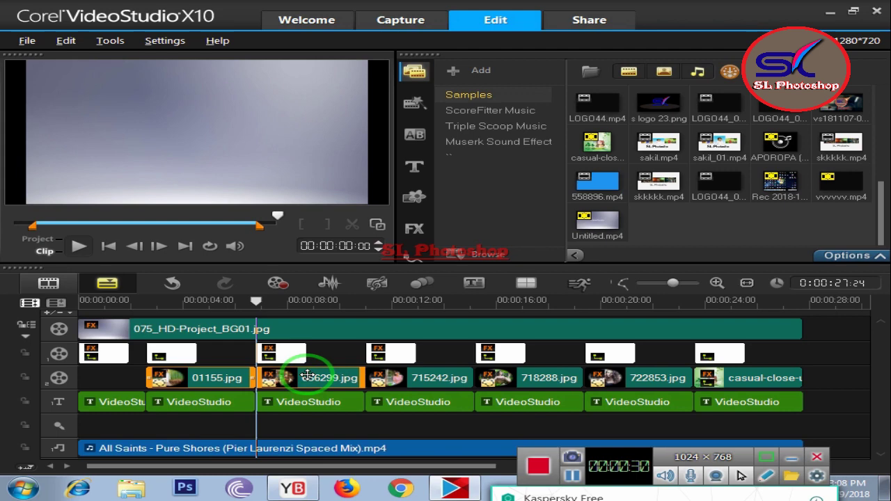
Replace the 656299.jpg clip with the photo 22222222 from Desktop > New folder (3)
right_click(307, 376)
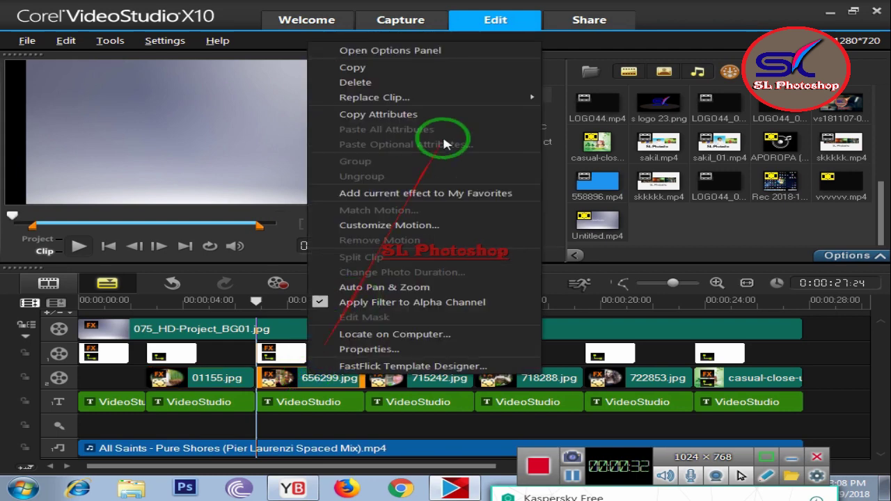
mouse_move(439, 103)
left_click(592, 113)
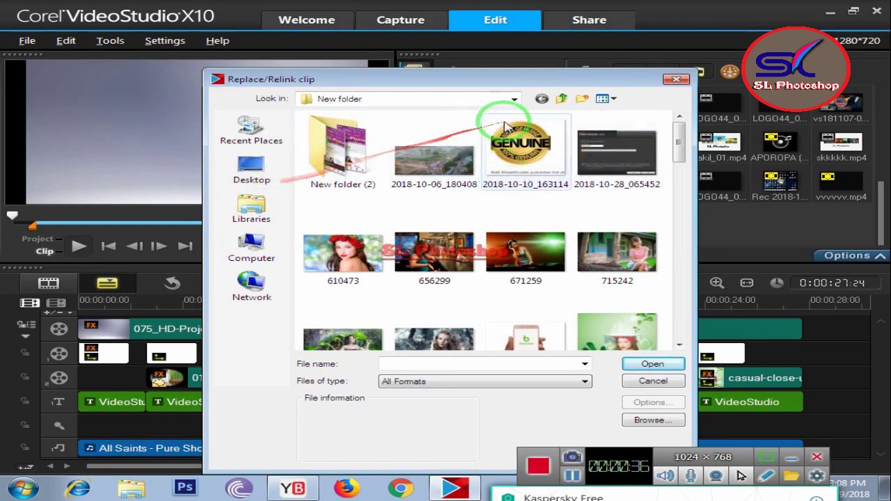
left_click(562, 101)
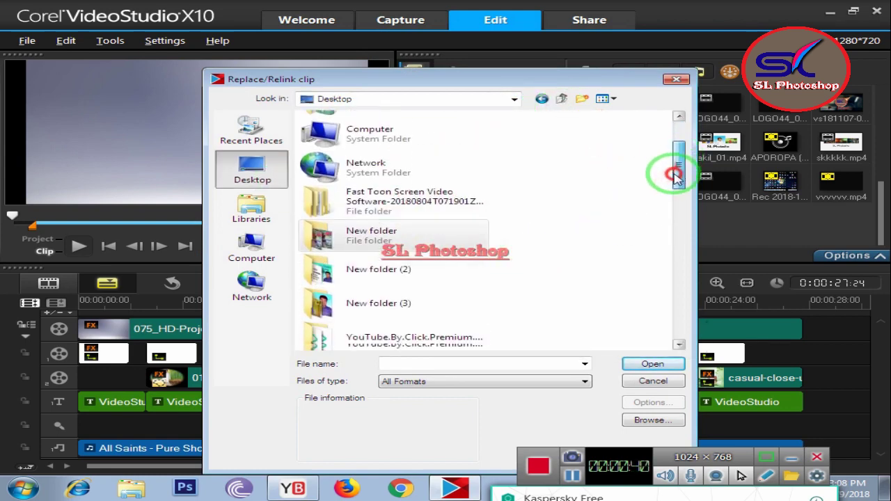
left_click_drag(666, 167, 659, 185)
double_click(318, 234)
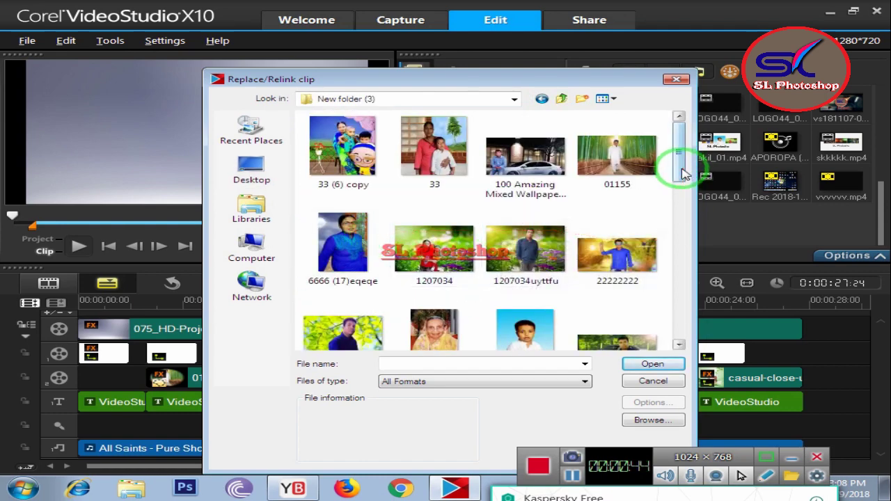
left_click(613, 256)
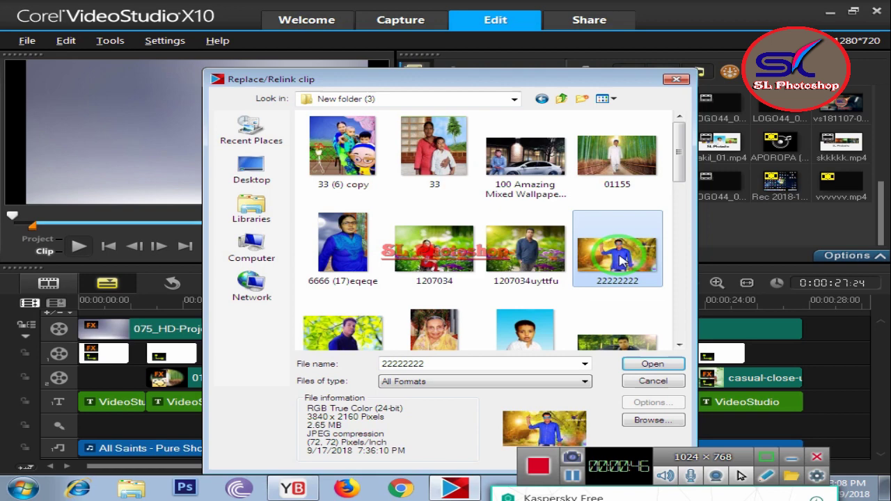
left_click(654, 365)
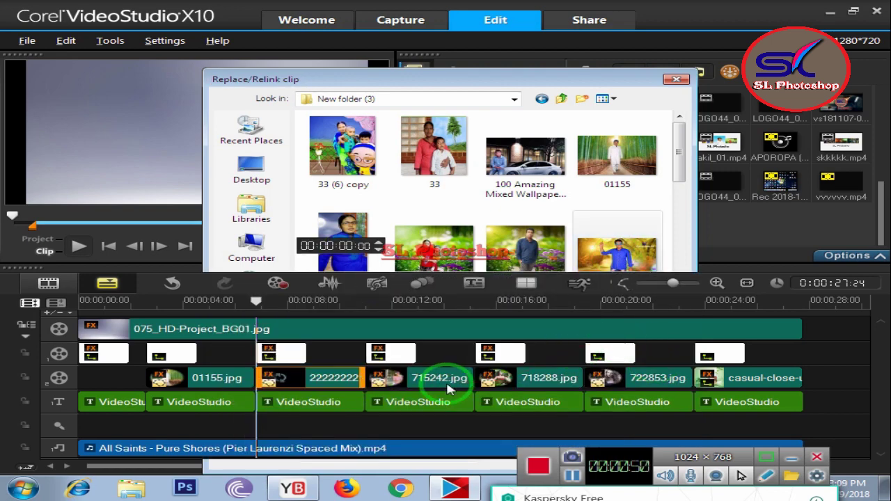
Replace the 715242.jpg clip with 'creat wallpaper anonna 56' from New folder (3)
left_click(431, 382)
right_click(432, 382)
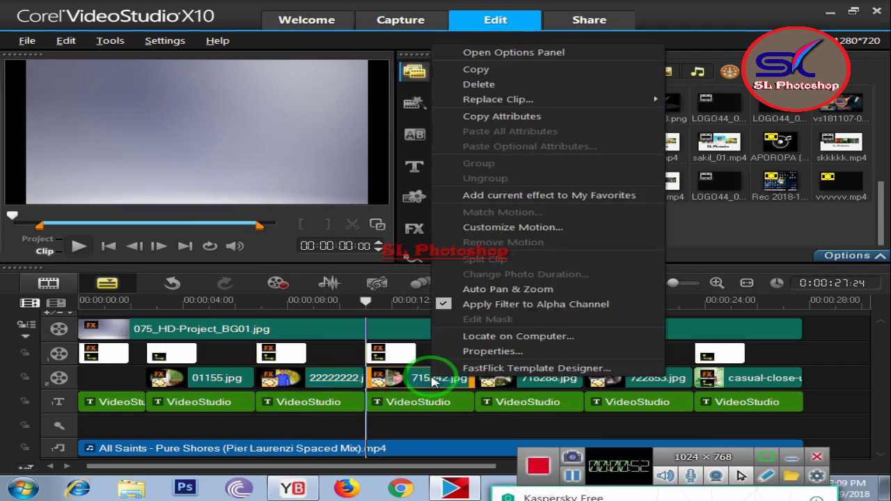
mouse_move(496, 105)
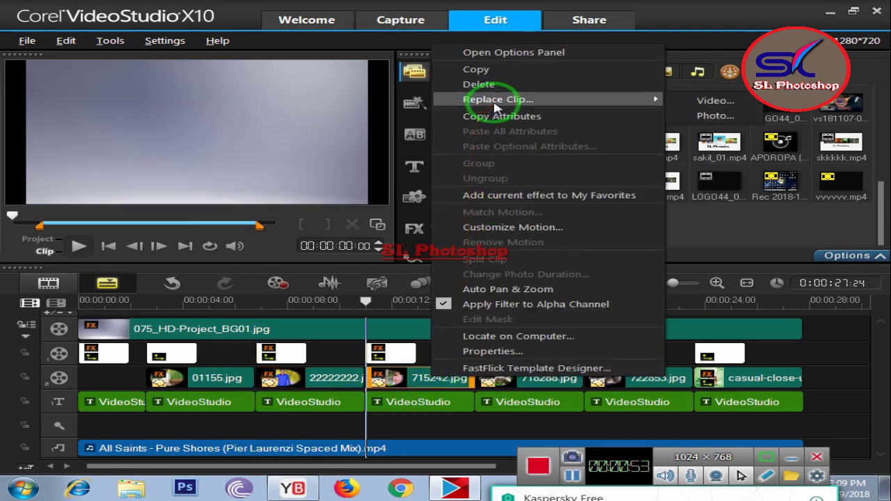
left_click(700, 115)
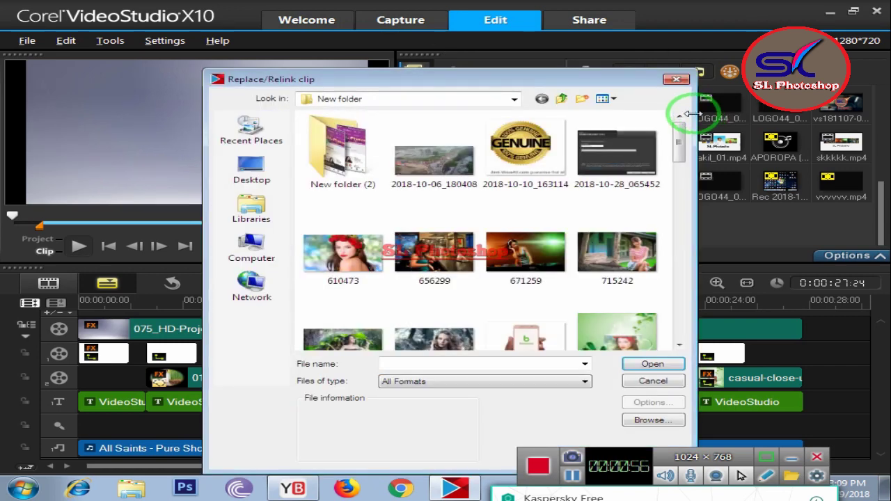
left_click(561, 99)
left_click_drag(672, 179, 673, 213)
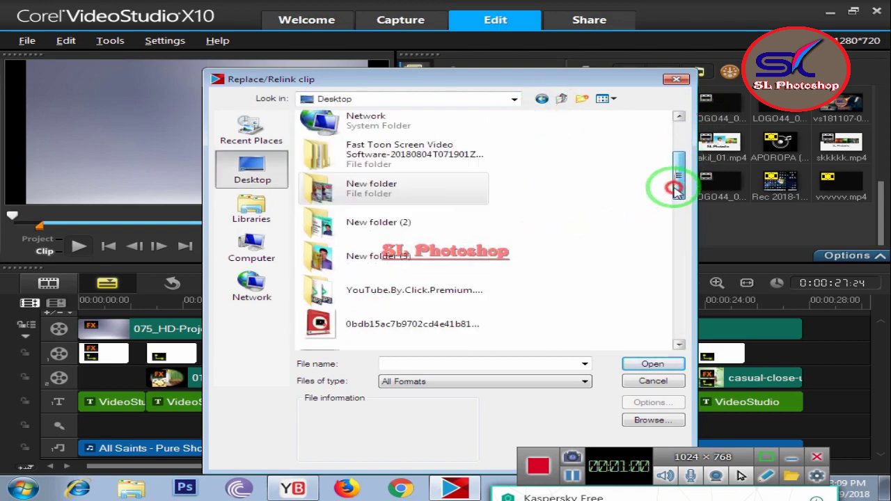
double_click(408, 149)
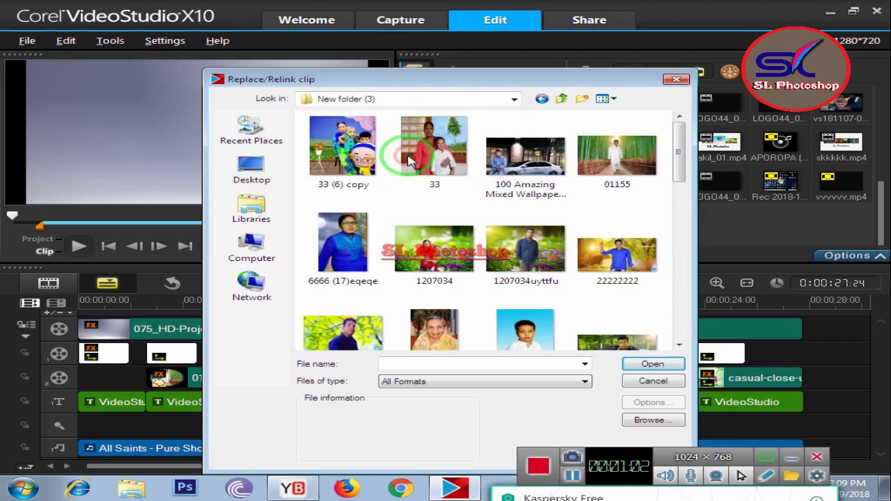
left_click_drag(678, 171, 674, 212)
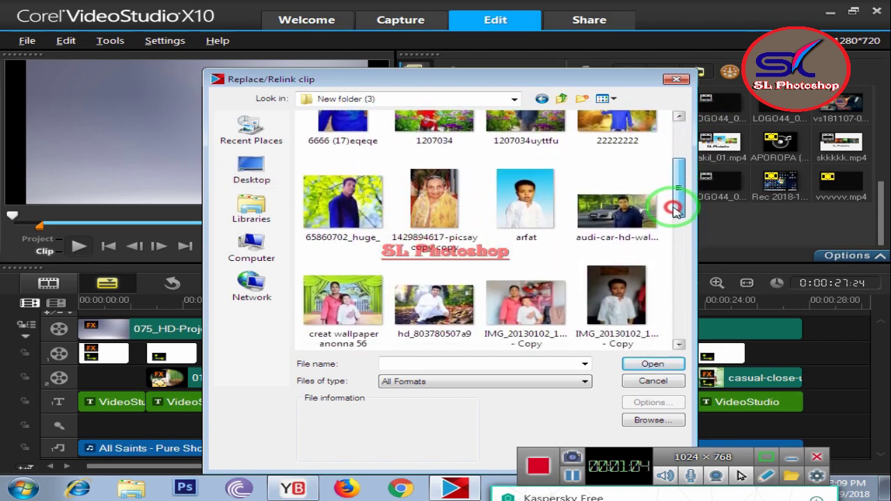
left_click(343, 292)
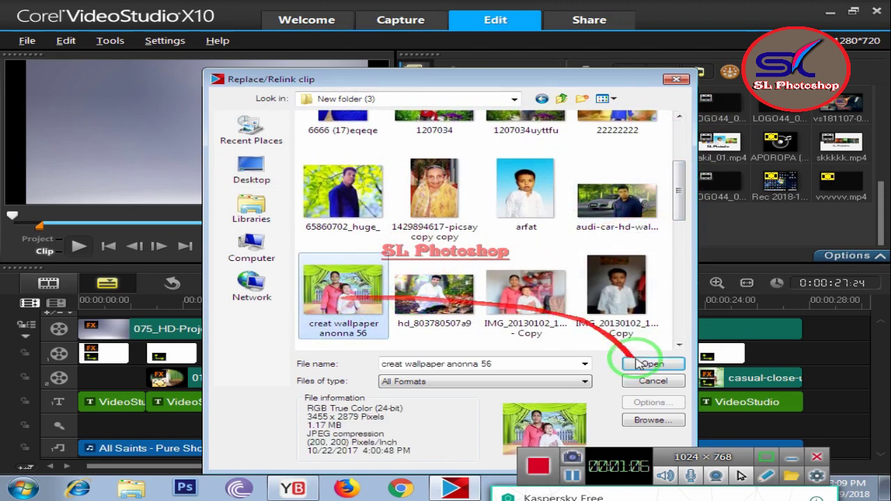
left_click(646, 362)
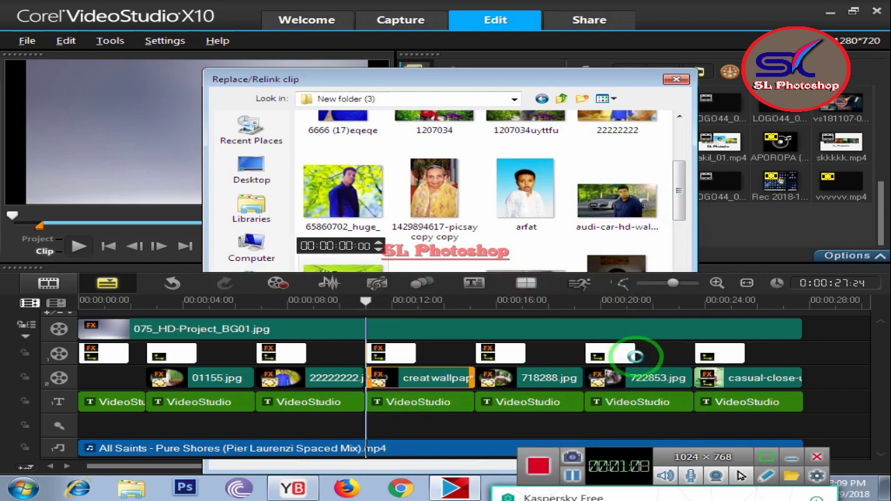
Replace the 718288.jpg clip with IMG_20150220_111836 copy copy copy from New folder (3)
left_click(530, 386)
right_click(529, 383)
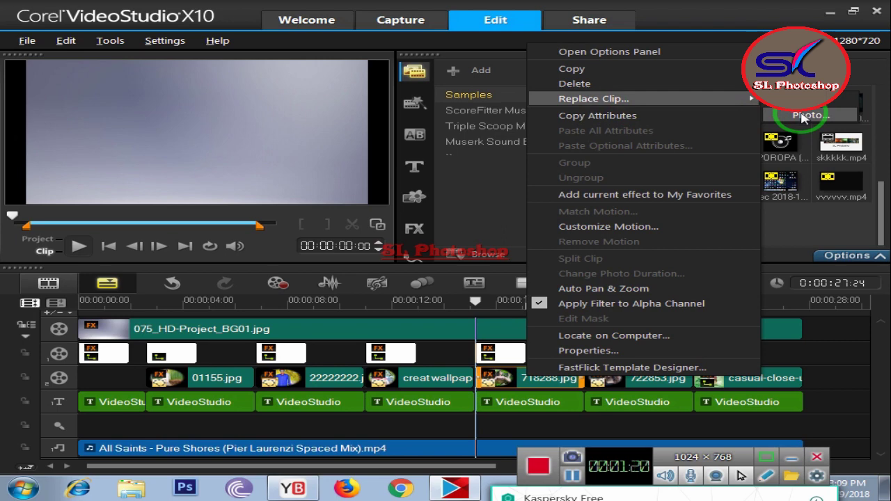
left_click(804, 116)
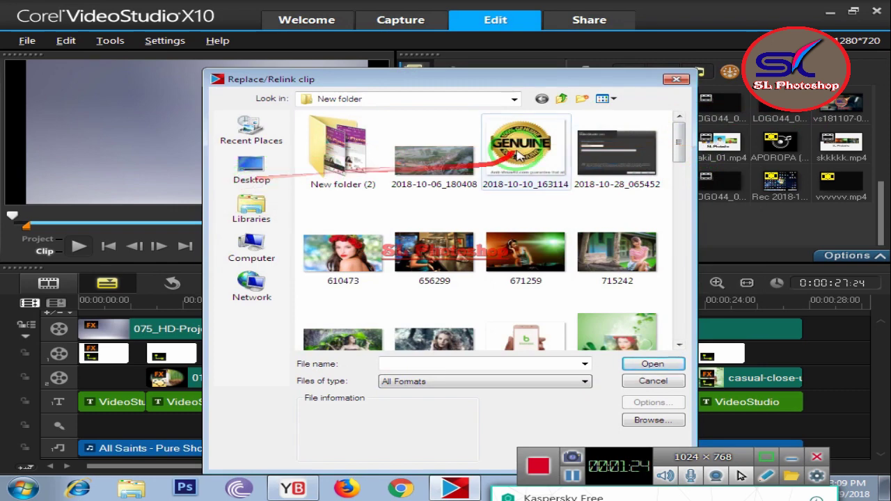
left_click(561, 98)
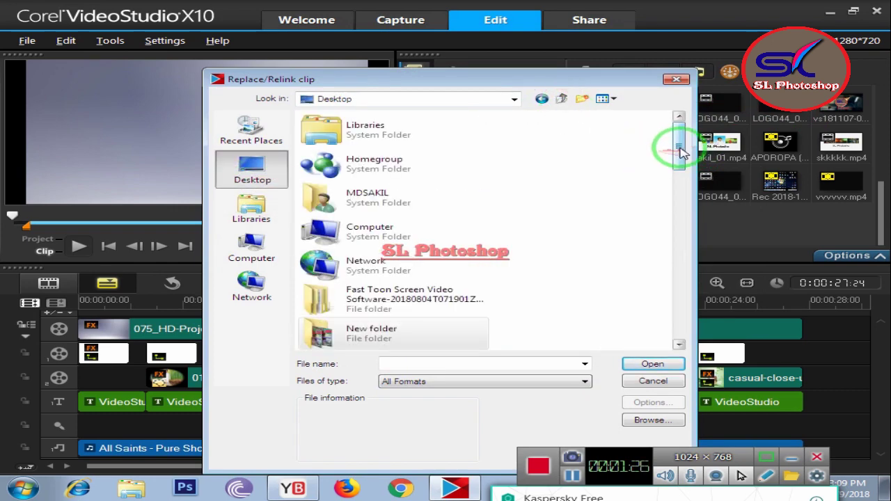
left_click_drag(681, 153, 680, 194)
left_click(348, 201)
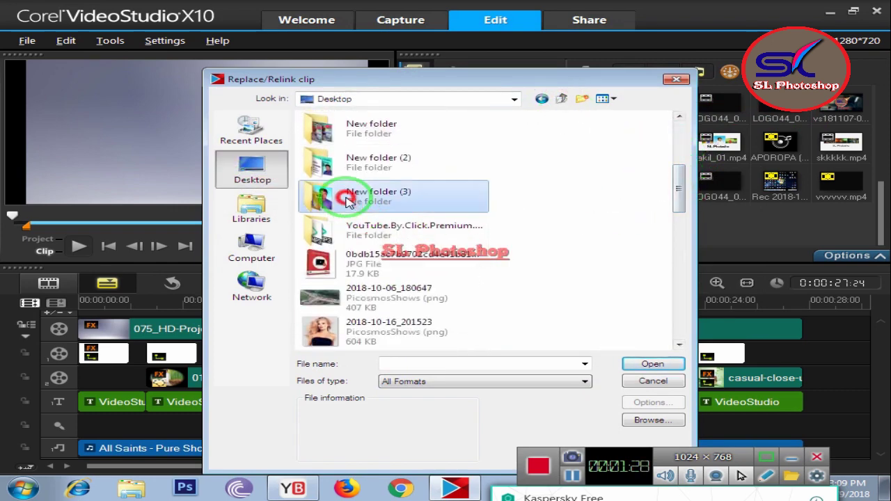
double_click(348, 200)
left_click_drag(681, 161, 679, 222)
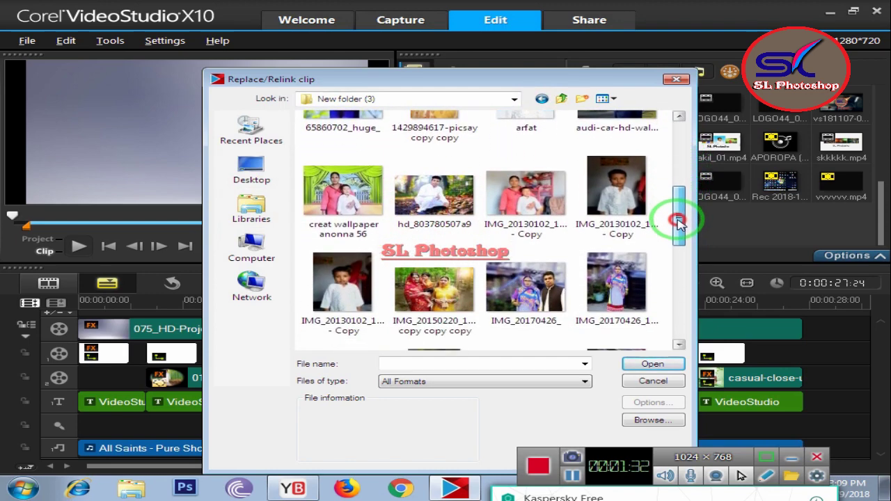
left_click(434, 287)
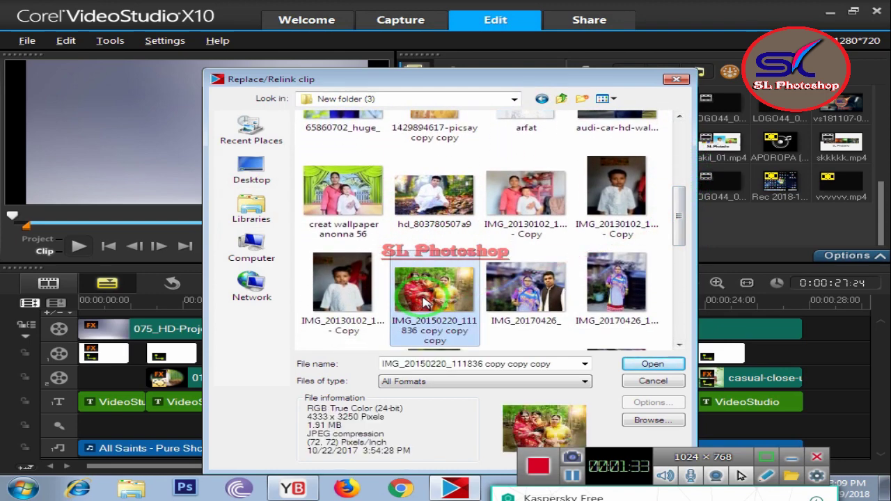
left_click(655, 363)
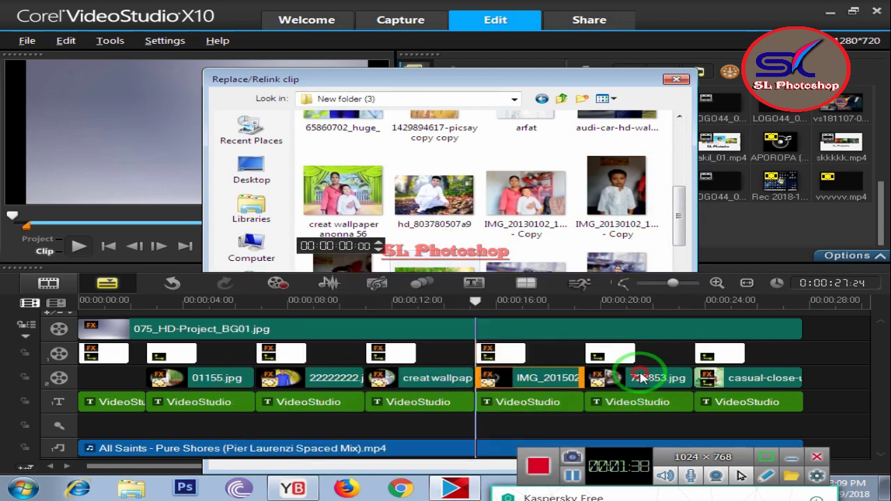
Replace the 722853.jpg clip with the photo 1207034 from Desktop > New folder (3)
right_click(641, 377)
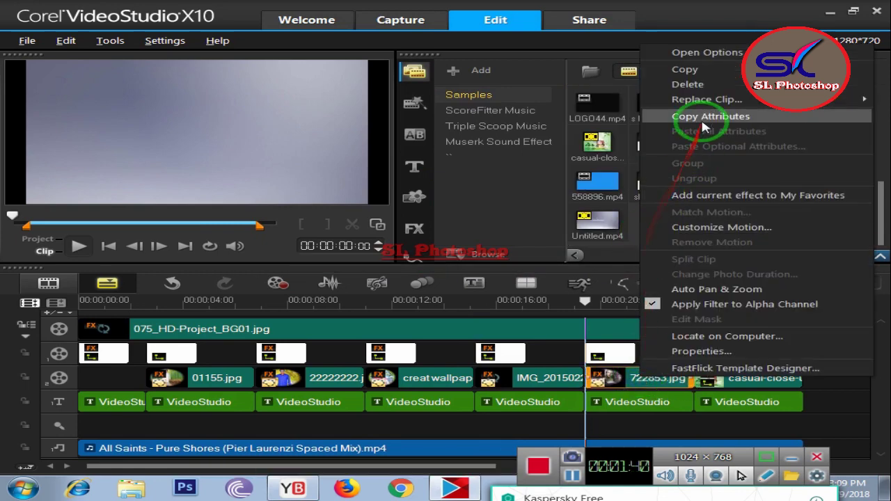
mouse_move(701, 105)
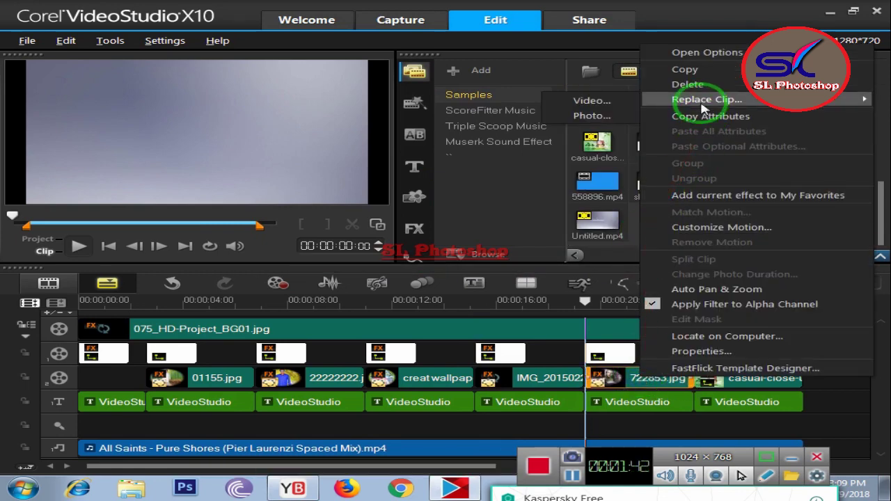
left_click(593, 117)
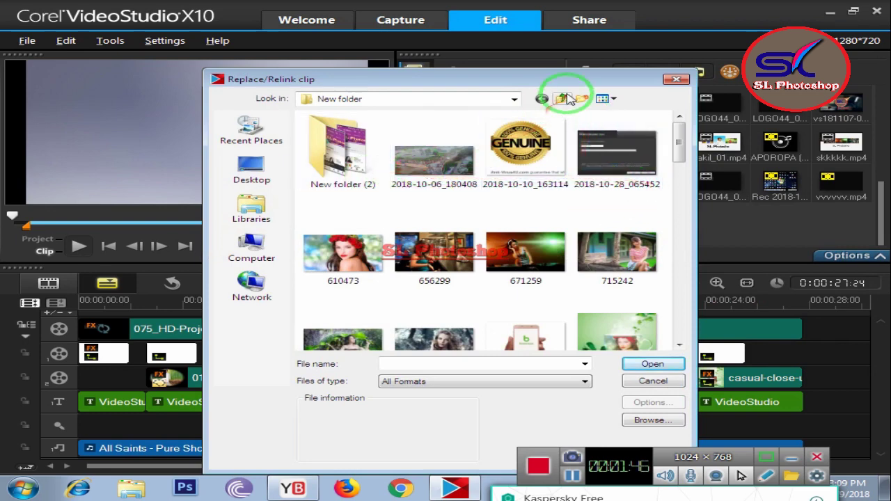
left_click(564, 99)
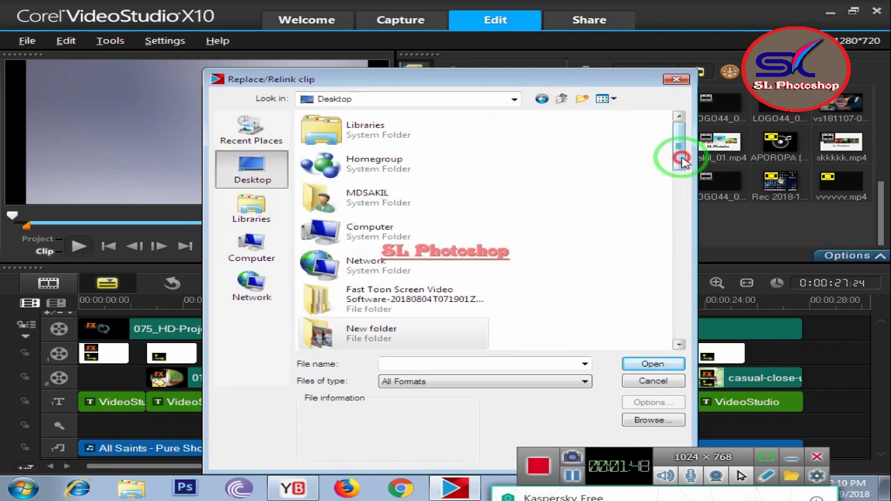
left_click_drag(683, 160, 681, 193)
double_click(376, 209)
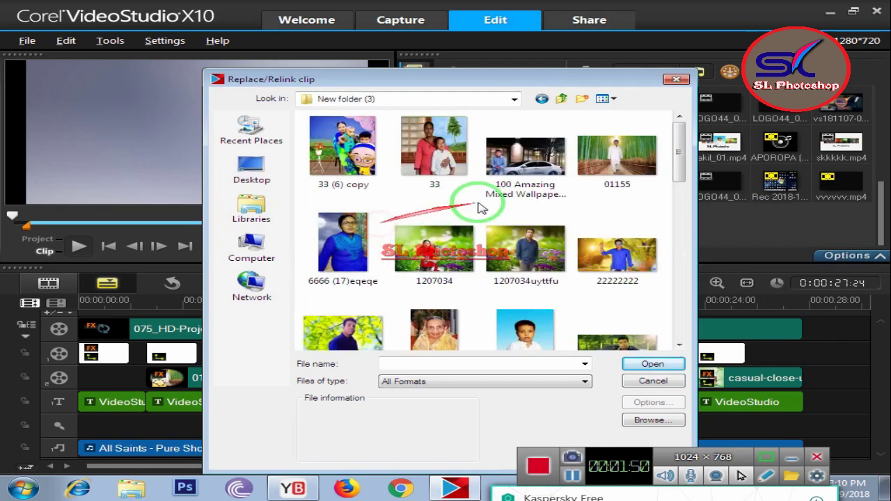
left_click(434, 251)
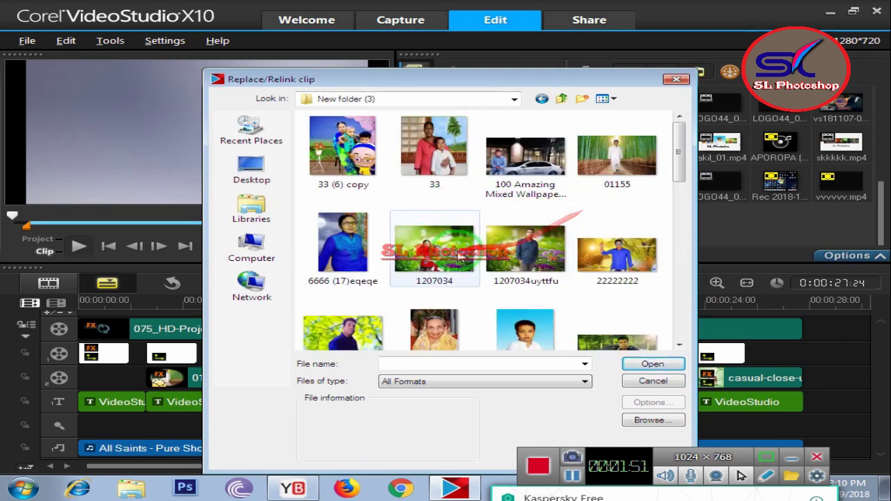
left_click(672, 370)
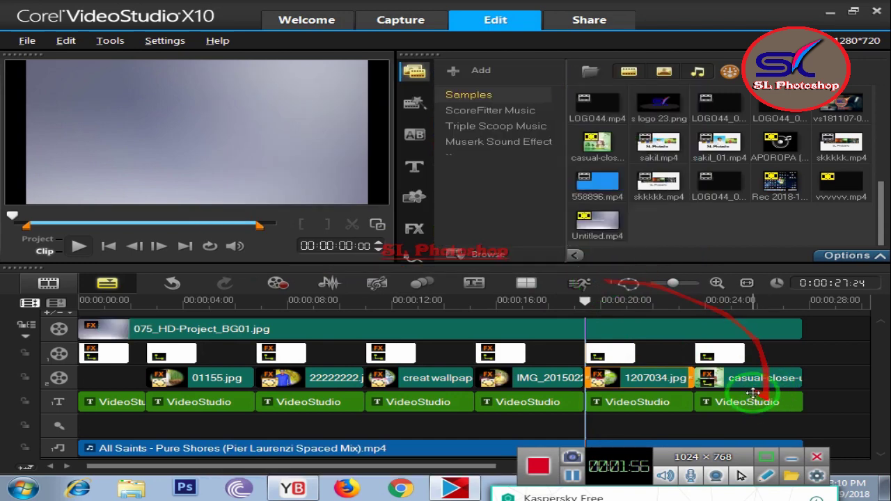
Replace the casual-close-up clip with park_trees_branches_autum1280x720 from New folder (3)
right_click(735, 382)
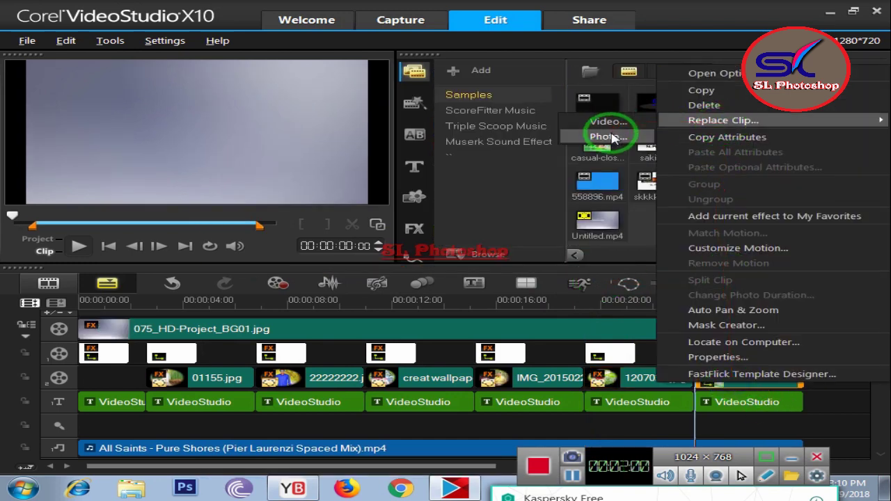
left_click(609, 137)
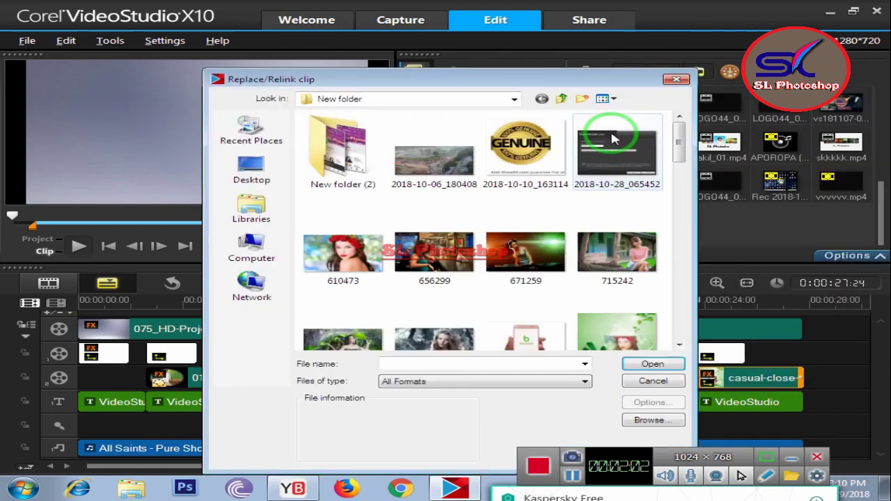
mouse_move(670, 143)
left_mouse_down()
mouse_move(682, 170)
mouse_move(603, 125)
left_mouse_up()
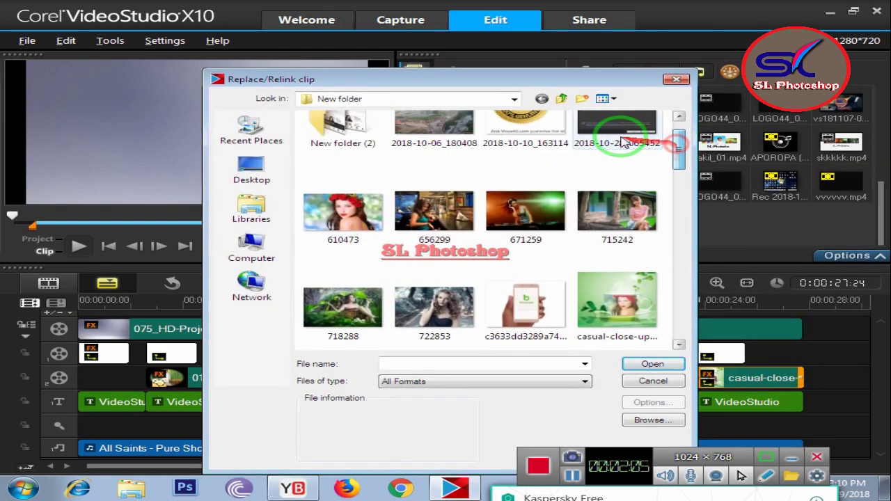
left_click(563, 99)
left_click(385, 327)
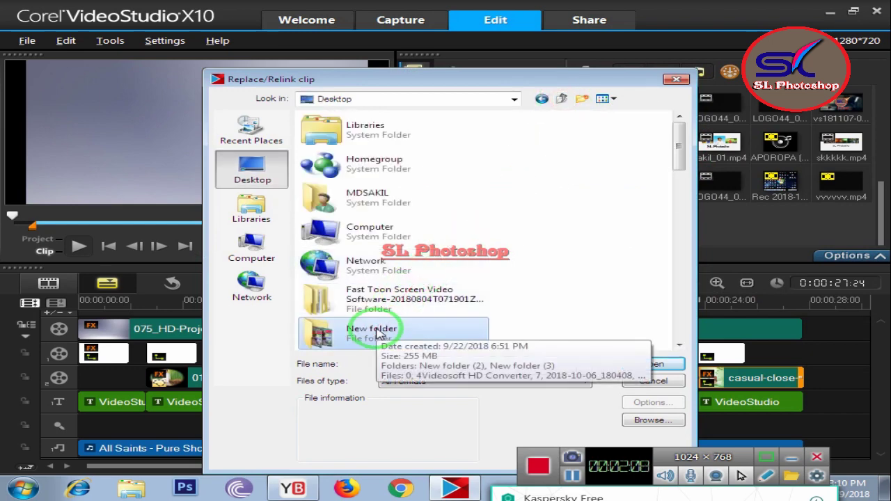
left_click_drag(681, 147, 680, 179)
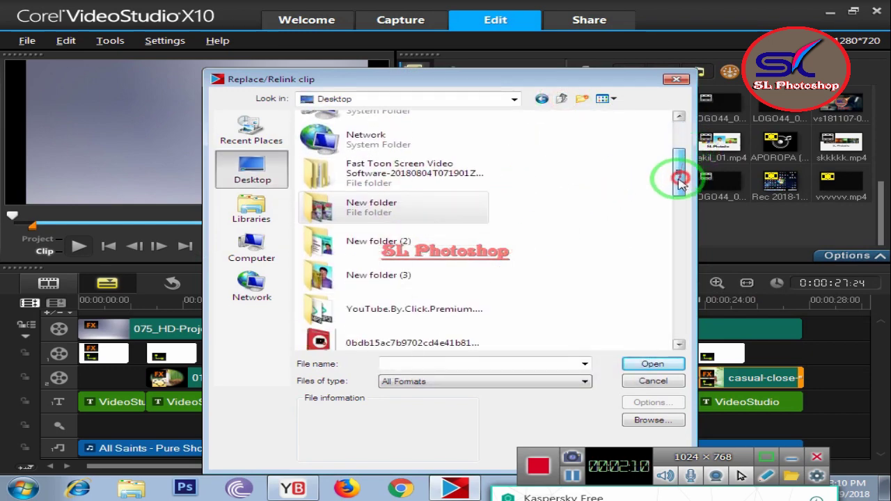
left_click(378, 275)
double_click(378, 275)
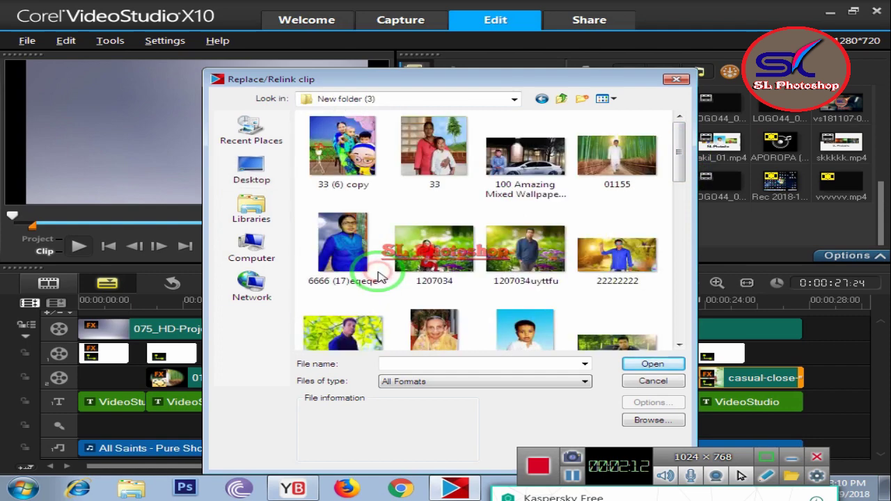
left_click_drag(684, 160, 669, 241)
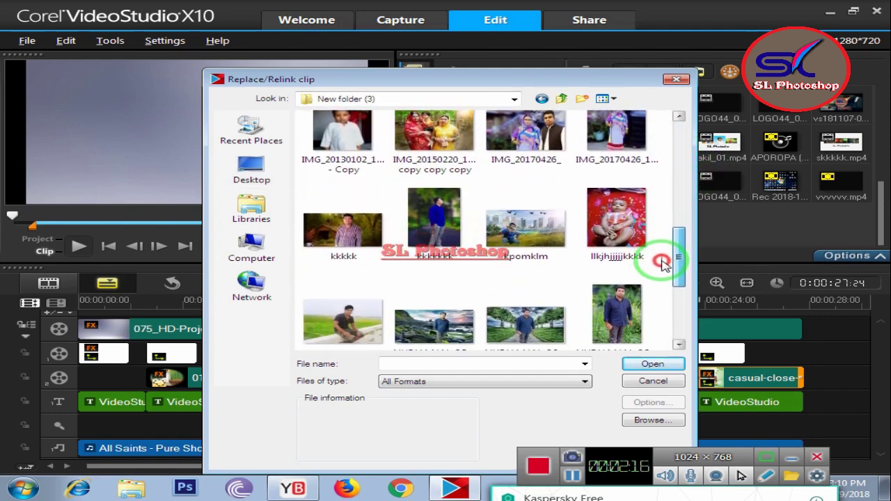
mouse_move(668, 240)
left_mouse_down()
mouse_move(665, 301)
mouse_move(669, 282)
left_mouse_up()
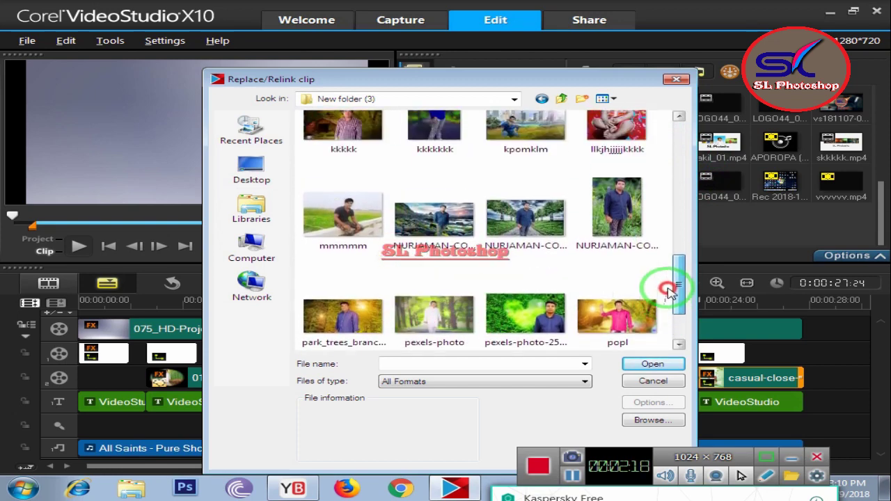
left_click(342, 324)
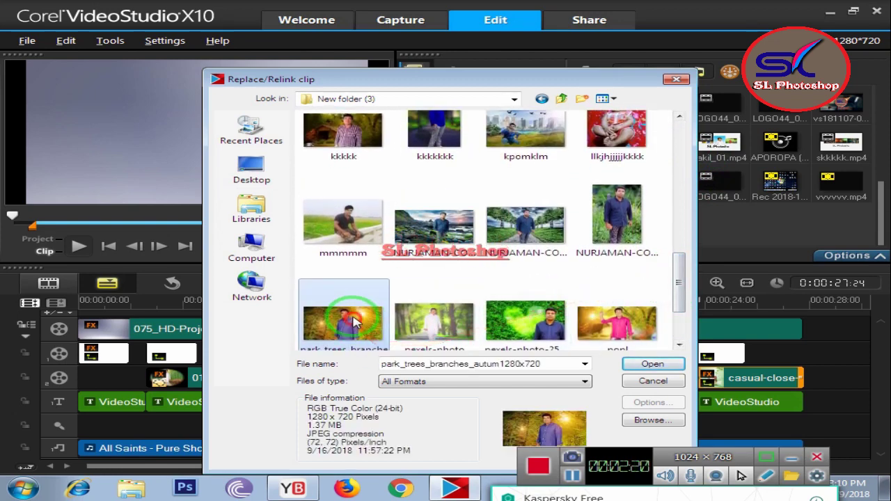
left_click(653, 363)
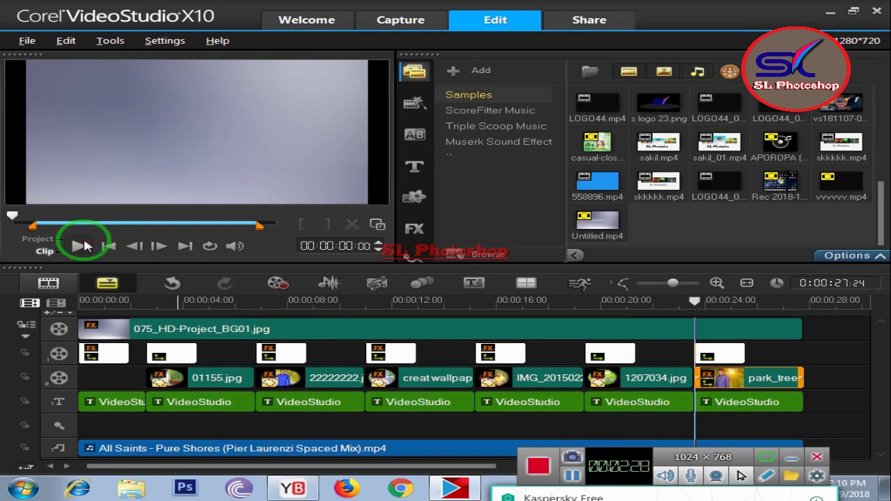
Play the whole project in Project mode from the start, pausing at the end (00:00:27:23)
left_click(38, 239)
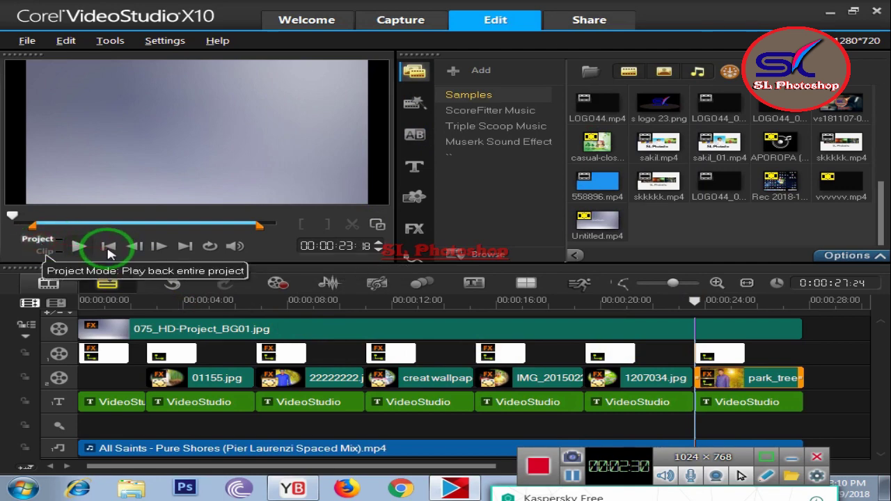
left_click(108, 246)
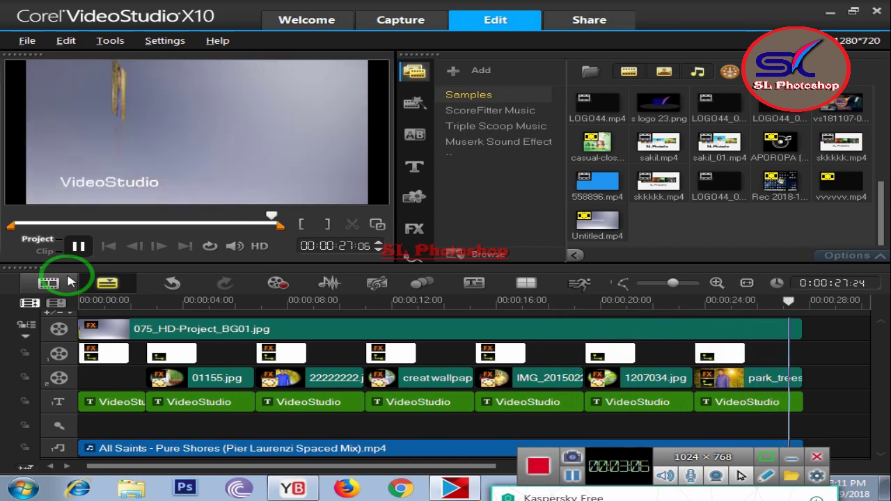
left_click(78, 246)
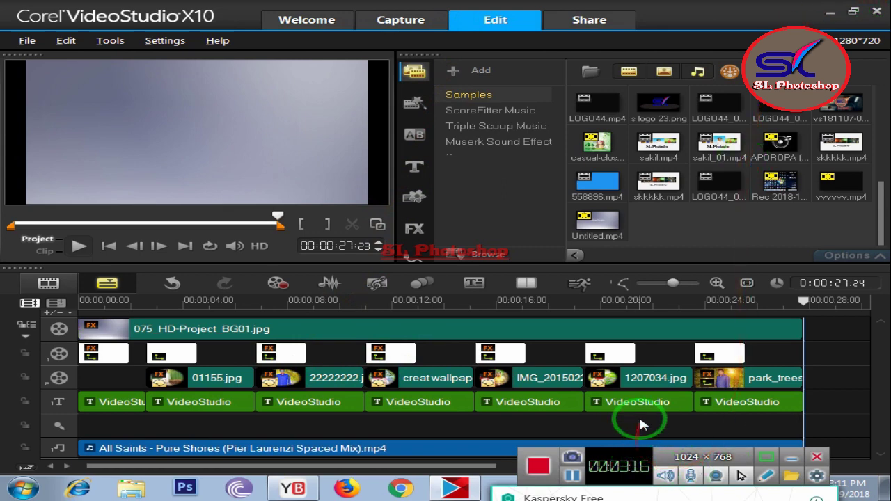
left_click_drag(639, 380, 259, 385)
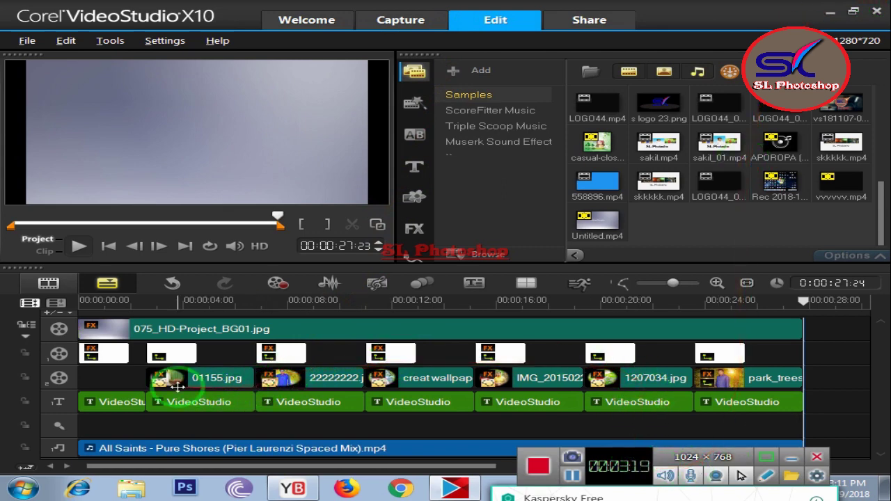
left_click_drag(160, 383, 162, 382)
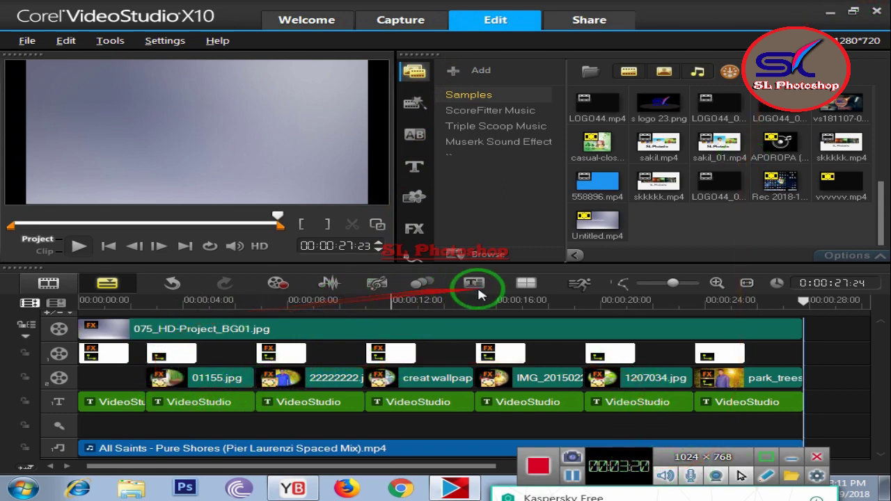